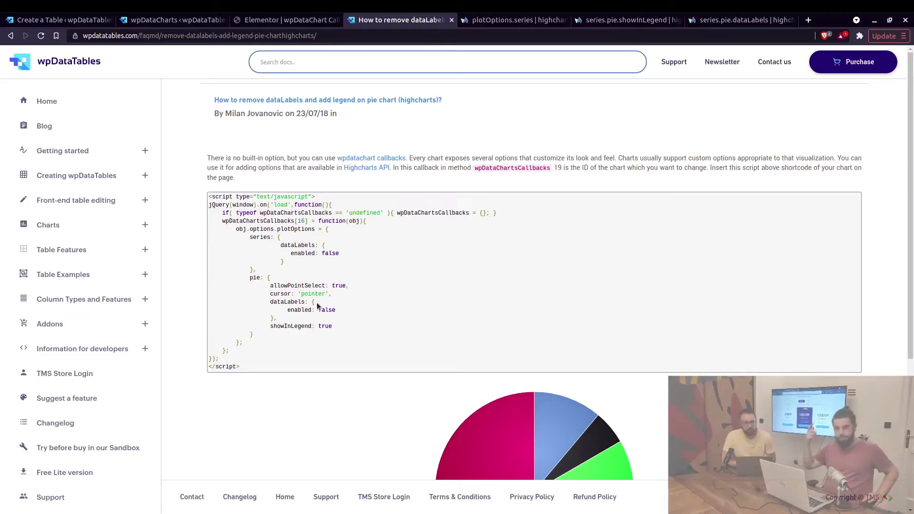
Step: Expand 'Information for developers' in the docs sidebar, then go to the Create a Chart wizard
{"action": "scroll", "coordinate": [259, 271], "scroll_direction": "down", "scroll_amount": 2}
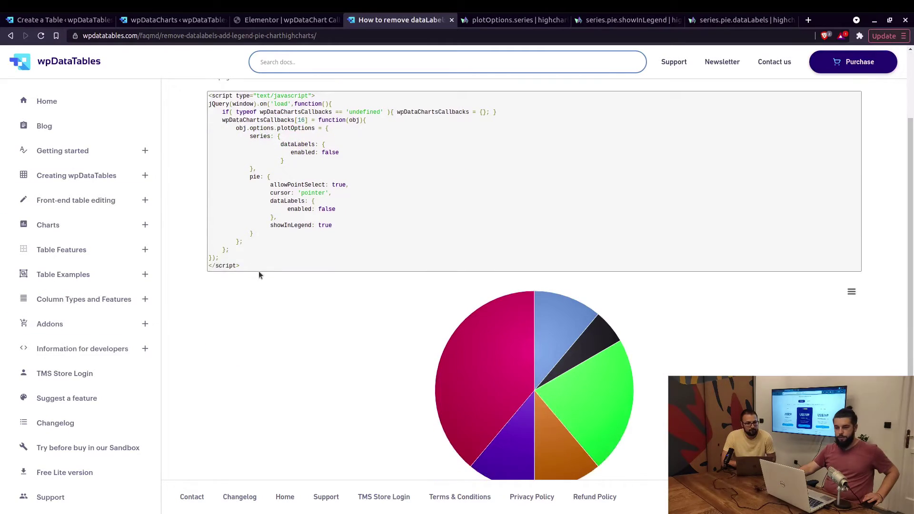
{"action": "left_click", "coordinate": [145, 348]}
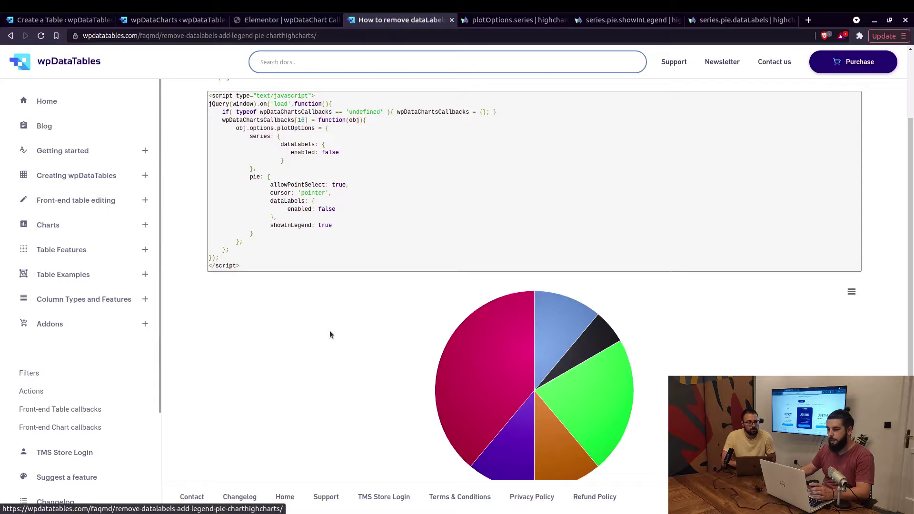
{"action": "scroll", "coordinate": [337, 330], "scroll_direction": "up", "scroll_amount": 2}
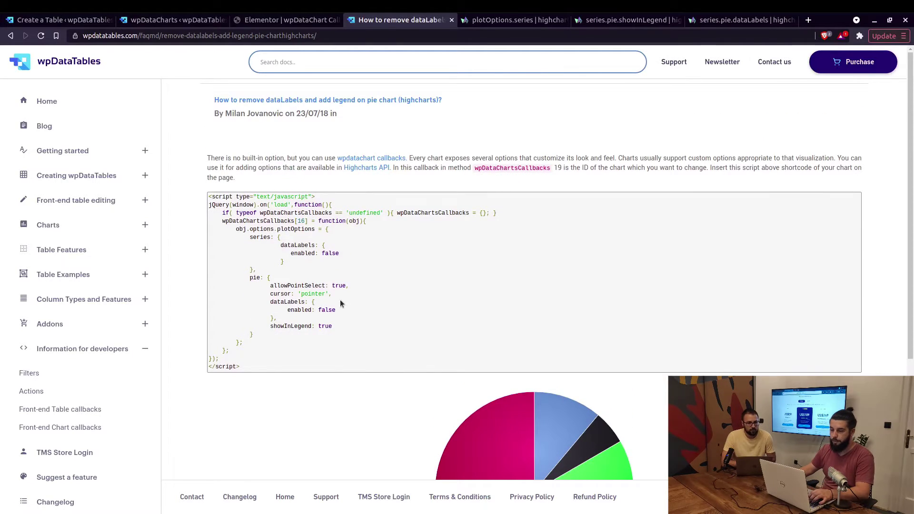
{"action": "scroll", "coordinate": [394, 281], "scroll_direction": "down", "scroll_amount": 4}
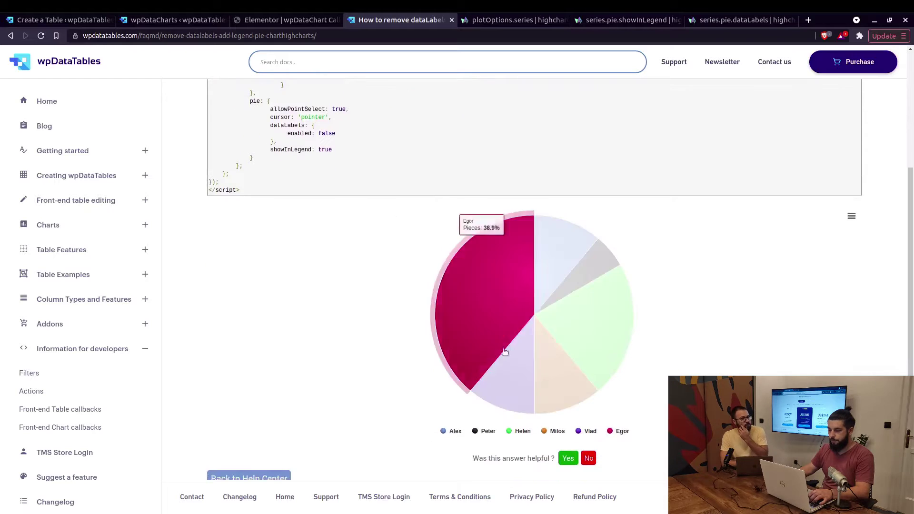
{"action": "scroll", "coordinate": [299, 299], "scroll_direction": "up", "scroll_amount": 2}
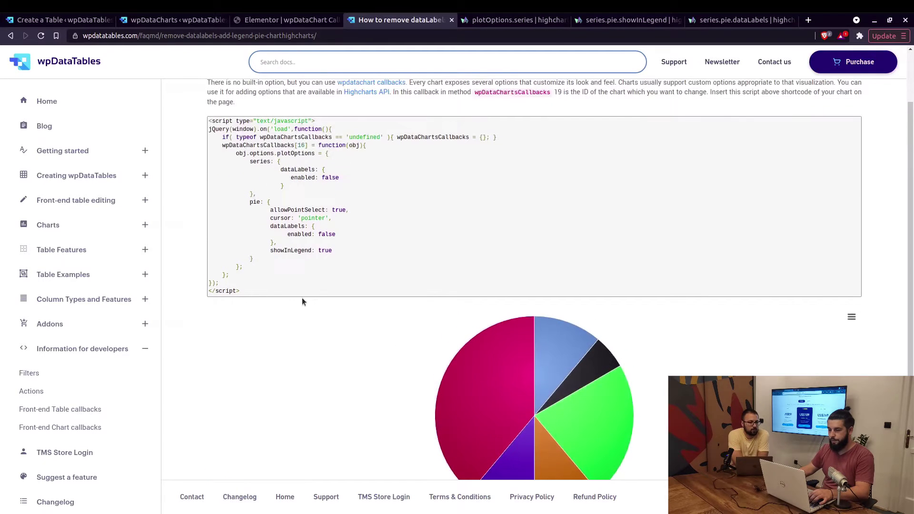
{"action": "scroll", "coordinate": [302, 301], "scroll_direction": "up", "scroll_amount": 2}
{"action": "scroll", "coordinate": [331, 300], "scroll_direction": "down", "scroll_amount": 4}
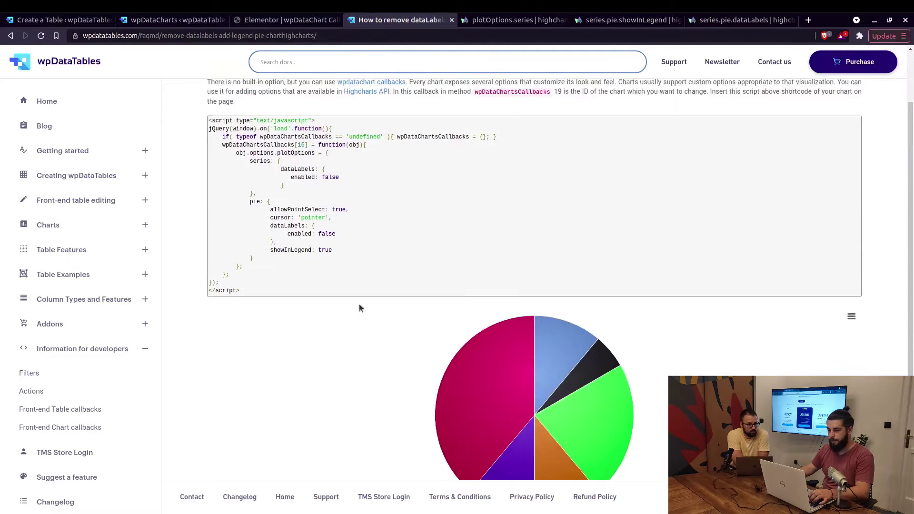
{"action": "scroll", "coordinate": [378, 344], "scroll_direction": "up", "scroll_amount": 4}
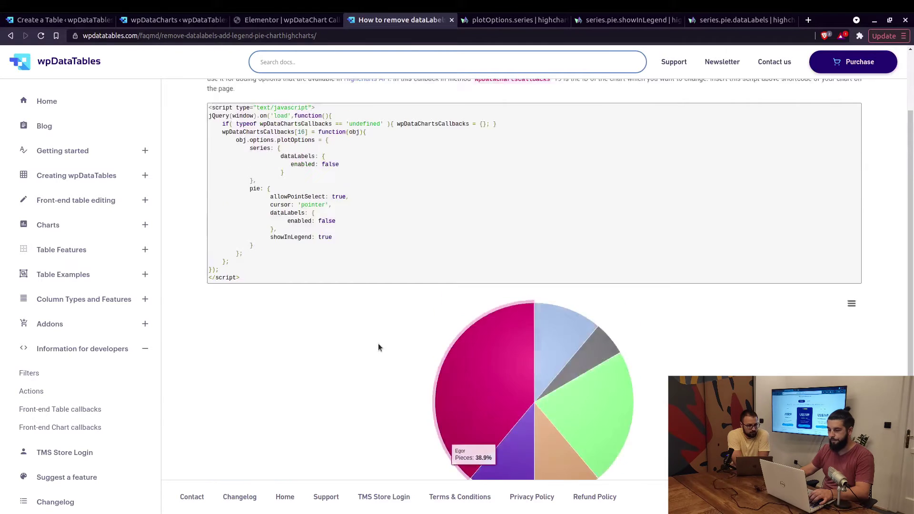
{"action": "left_click", "coordinate": [57, 21]}
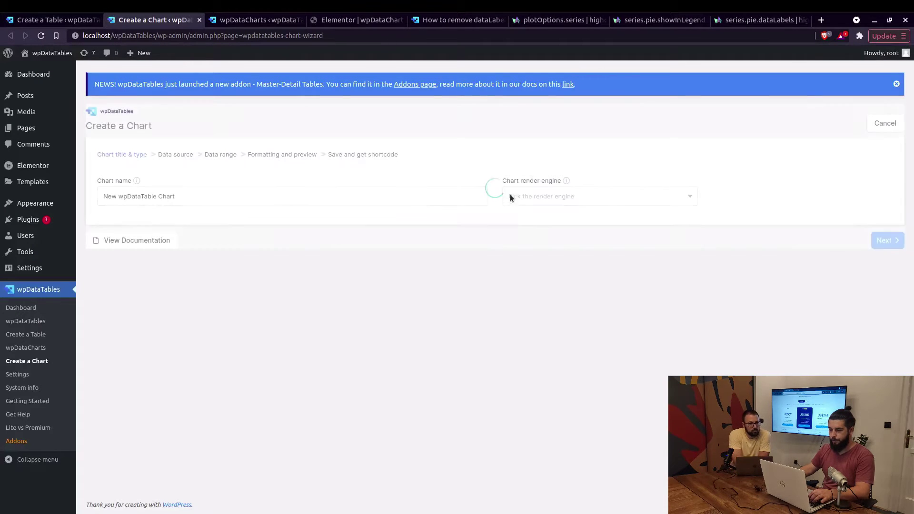
Step: Name a HighCharts chart 'Callback' and choose the Pie with gradient type
{"action": "left_click", "coordinate": [532, 198]}
{"action": "left_click", "coordinate": [529, 237]}
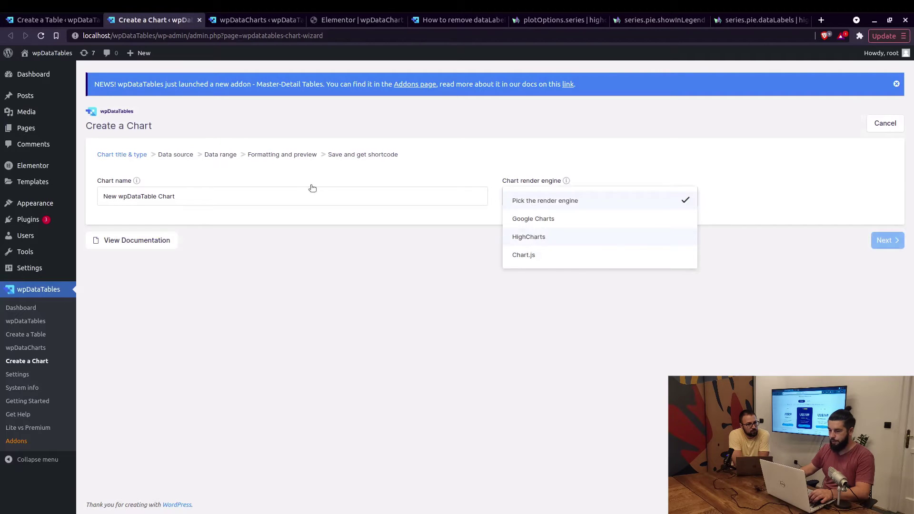
{"action": "triple_click", "coordinate": [310, 195]}
{"action": "type", "text": "Callback"}
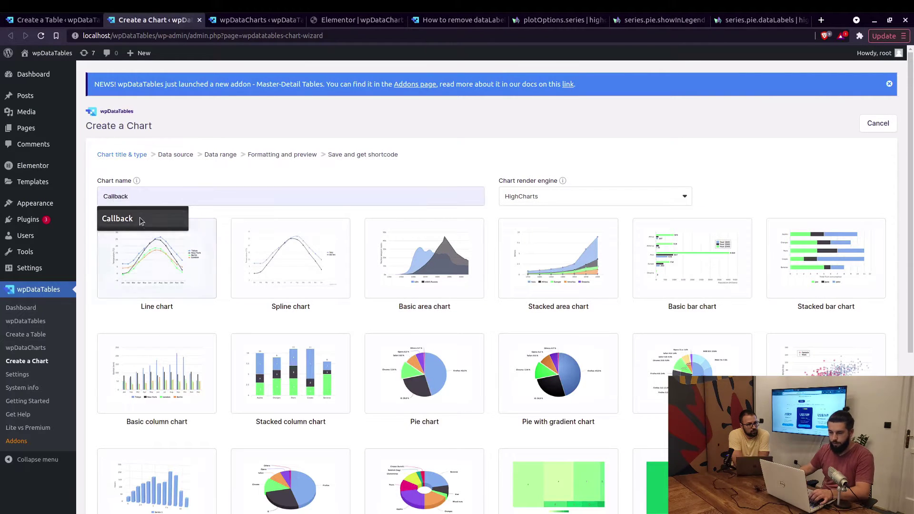
{"action": "left_click", "coordinate": [119, 219]}
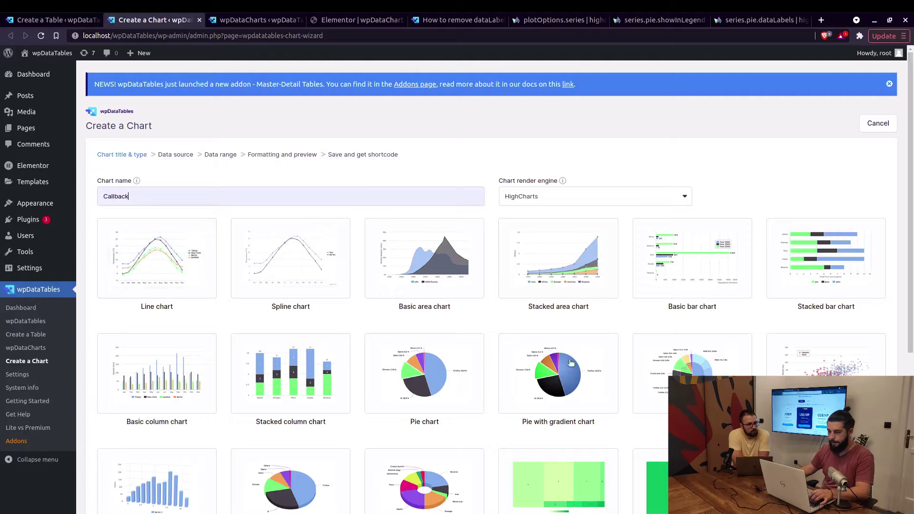
{"action": "left_click", "coordinate": [570, 365]}
{"action": "scroll", "coordinate": [558, 296], "scroll_direction": "down", "scroll_amount": 2}
{"action": "scroll", "coordinate": [558, 297], "scroll_direction": "down", "scroll_amount": 3}
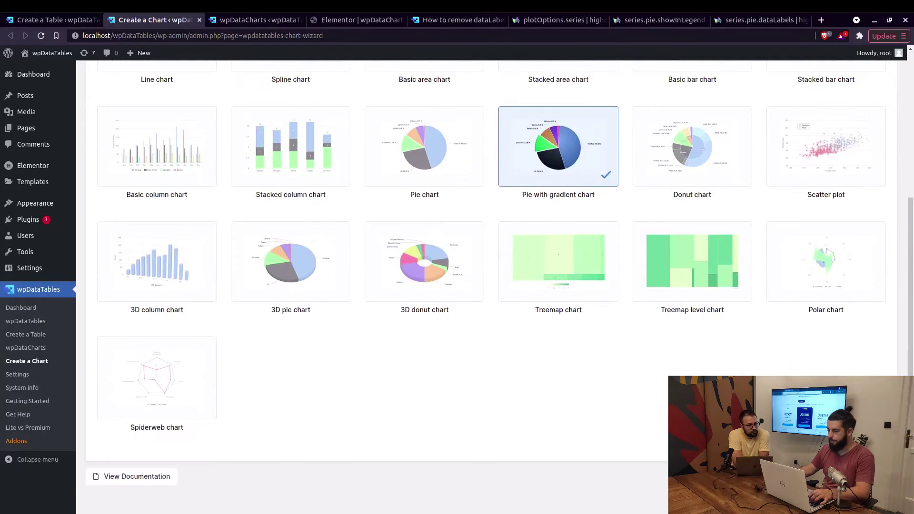
Step: Use the 'Who ate all the pie' table's Name and Pieces columns as chart data
{"action": "left_click", "coordinate": [887, 473]}
{"action": "left_click", "coordinate": [424, 199]}
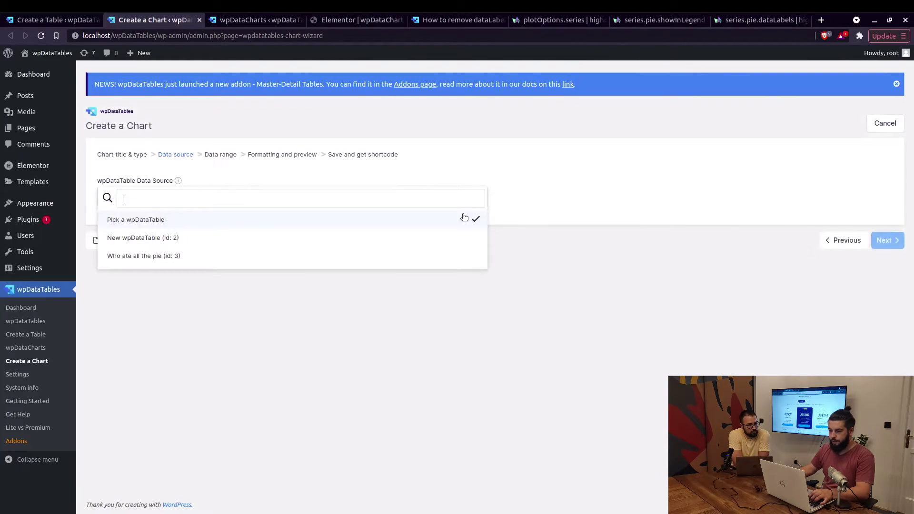
{"action": "left_click", "coordinate": [138, 256]}
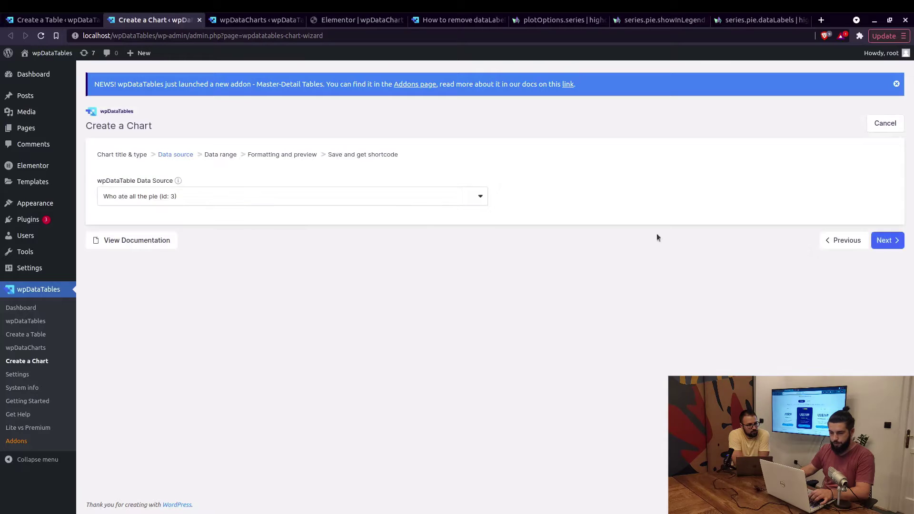
{"action": "left_click", "coordinate": [873, 240]}
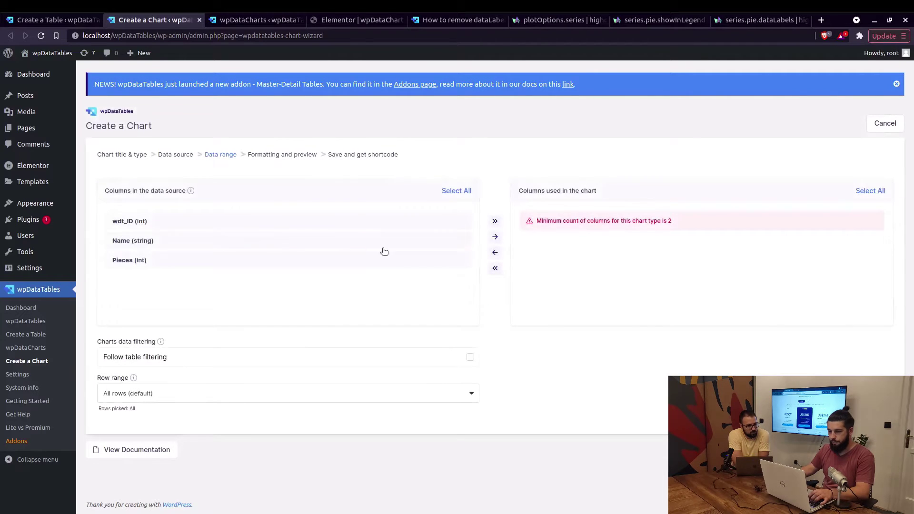
{"action": "left_click", "coordinate": [497, 237]}
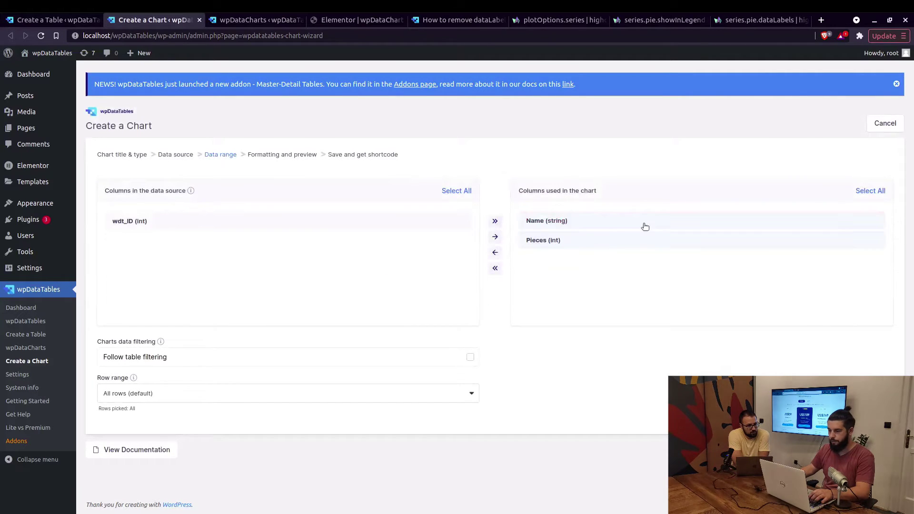
{"action": "left_click", "coordinate": [873, 419]}
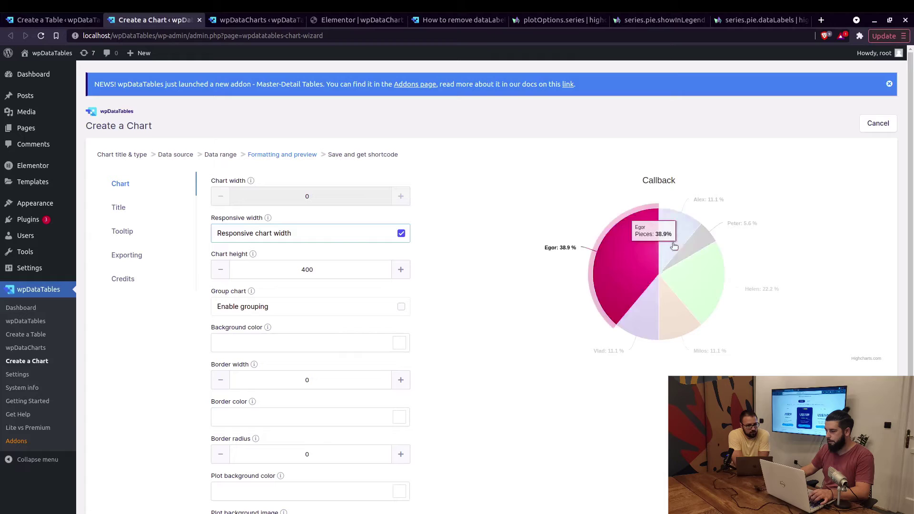
Step: Save the Callback chart from the preview step to get shortcode [wpdatachart id=2]
{"action": "scroll", "coordinate": [551, 304], "scroll_direction": "down", "scroll_amount": 3}
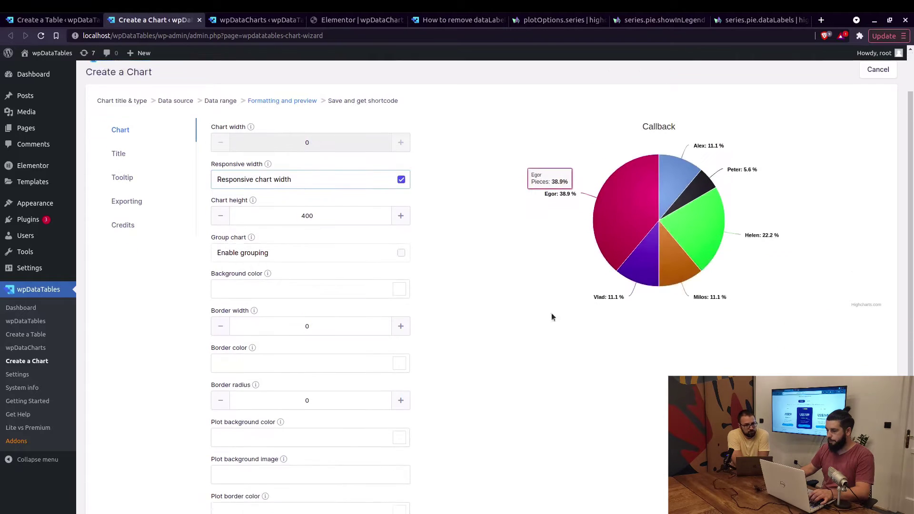
{"action": "left_click", "coordinate": [876, 463]}
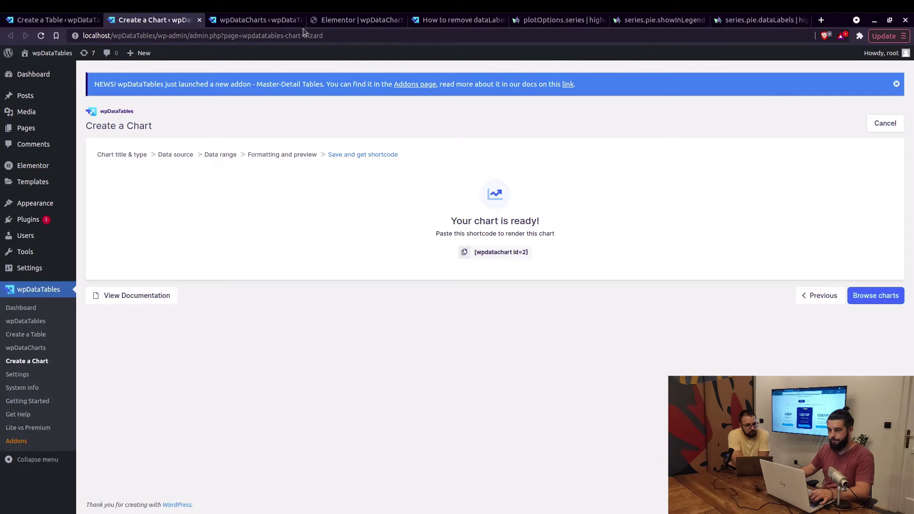
Step: Add a wpDataCharts widget under the Elementor page title, then reload the editor
{"action": "left_click", "coordinate": [333, 25]}
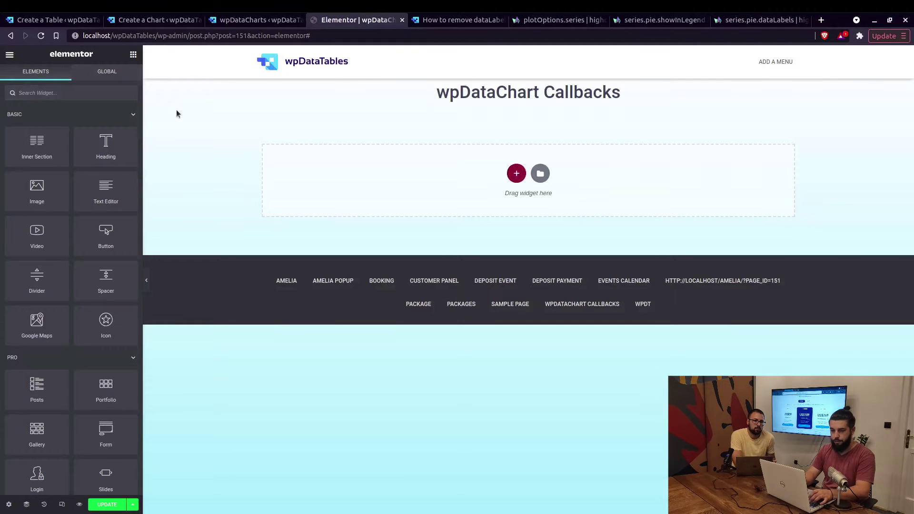
{"action": "type", "text": "wp"}
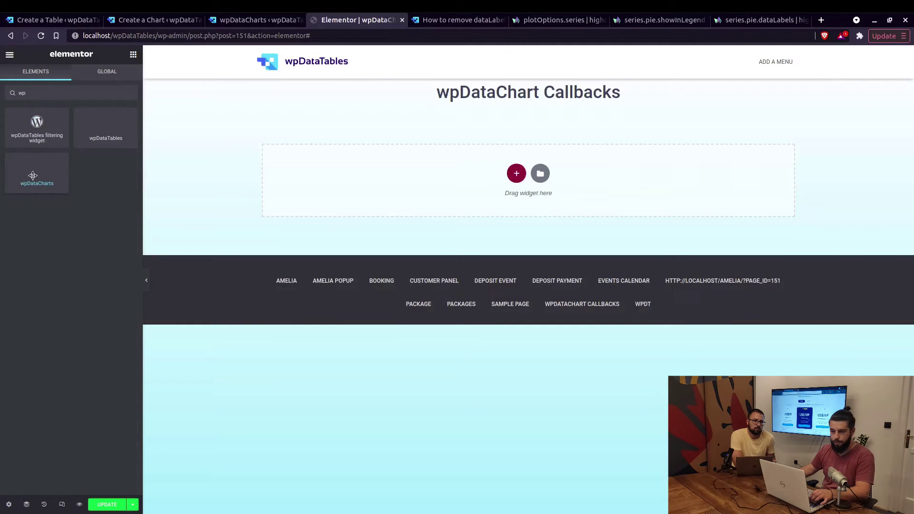
{"action": "left_click_drag", "start_coordinate": [33, 175], "coordinate": [338, 206]}
{"action": "left_click_drag", "start_coordinate": [277, 193], "coordinate": [193, 151]}
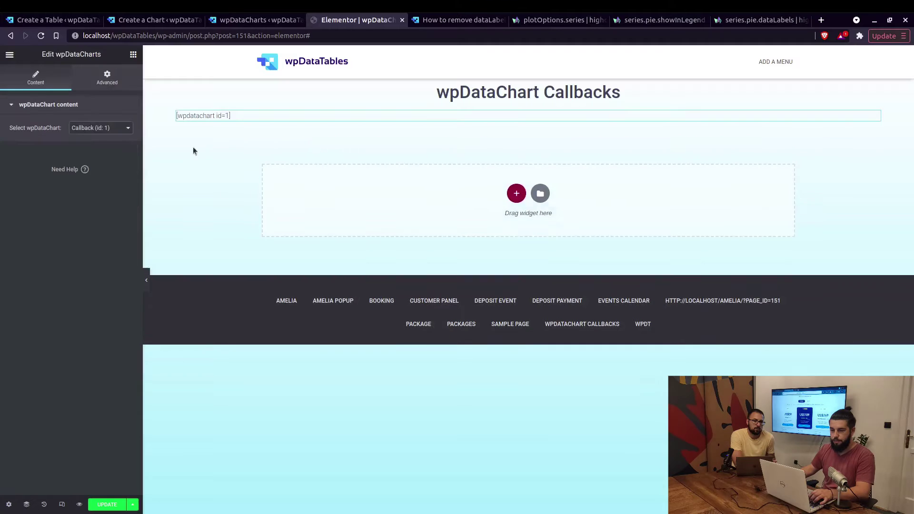
{"action": "left_click", "coordinate": [114, 128]}
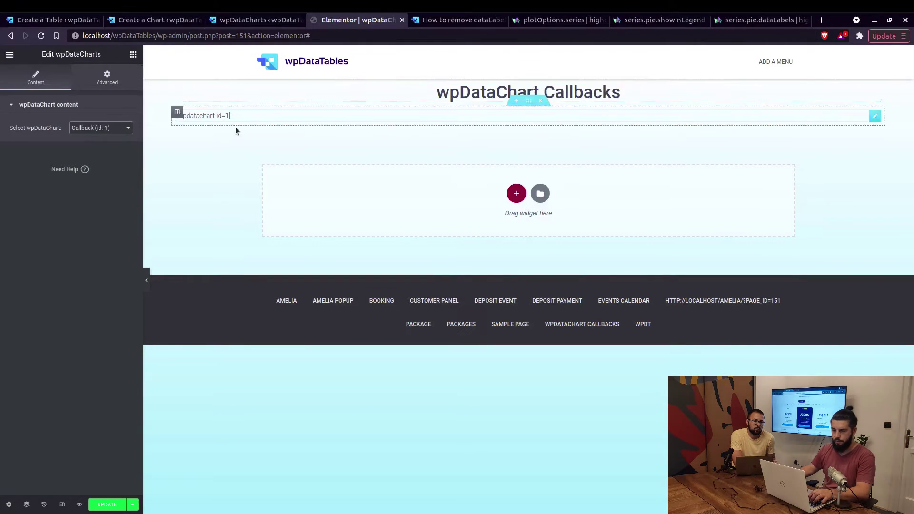
{"action": "key", "text": "ctrl+r"}
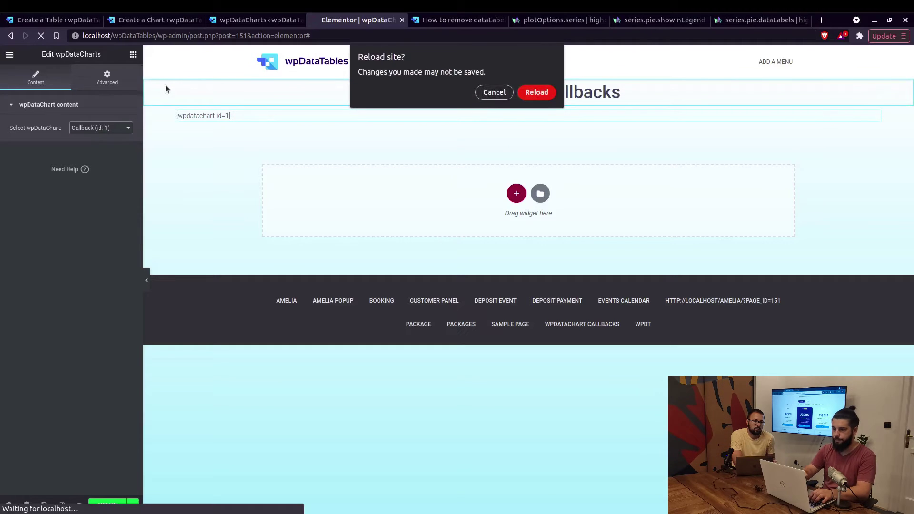
{"action": "left_click", "coordinate": [535, 93]}
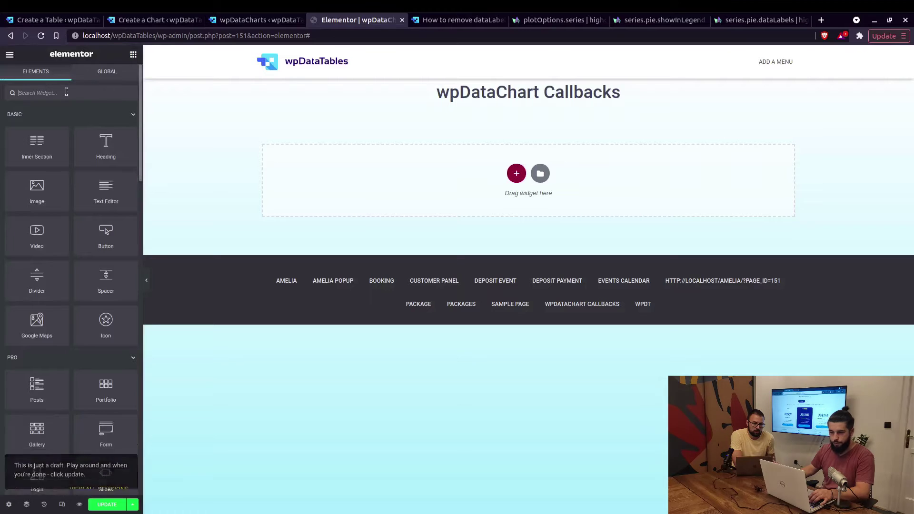
Step: Re-add the wpDataCharts widget showing 'Callback (id: 2)' and preview the page
{"action": "type", "text": "wp"}
{"action": "left_click_drag", "start_coordinate": [41, 179], "coordinate": [365, 239]}
{"action": "left_click_drag", "start_coordinate": [148, 143], "coordinate": [148, 143]}
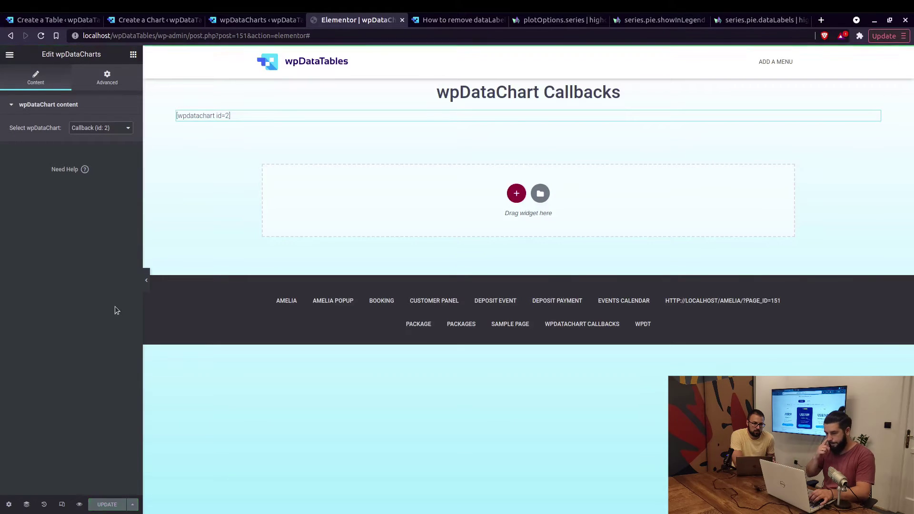
{"action": "left_click", "coordinate": [79, 504]}
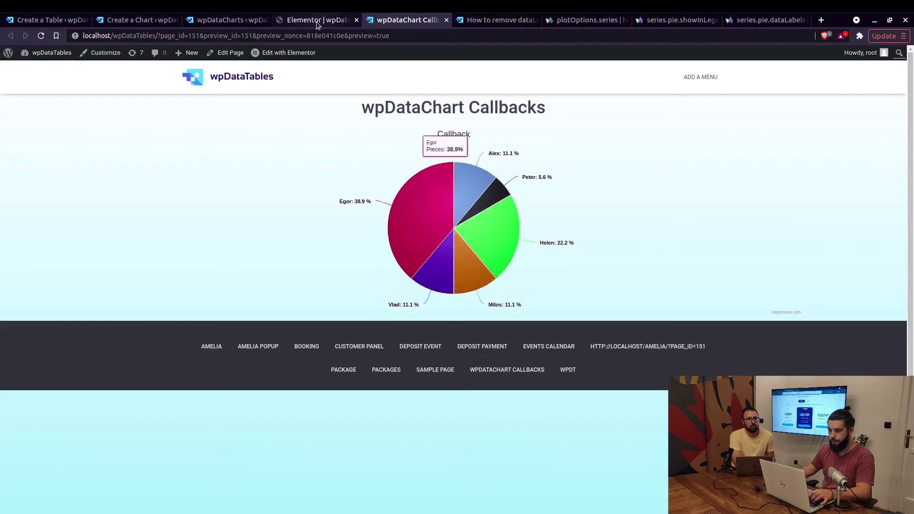
Step: Copy the callback script snippet from the 'How to remove dataLabels' article
{"action": "left_click", "coordinate": [490, 21]}
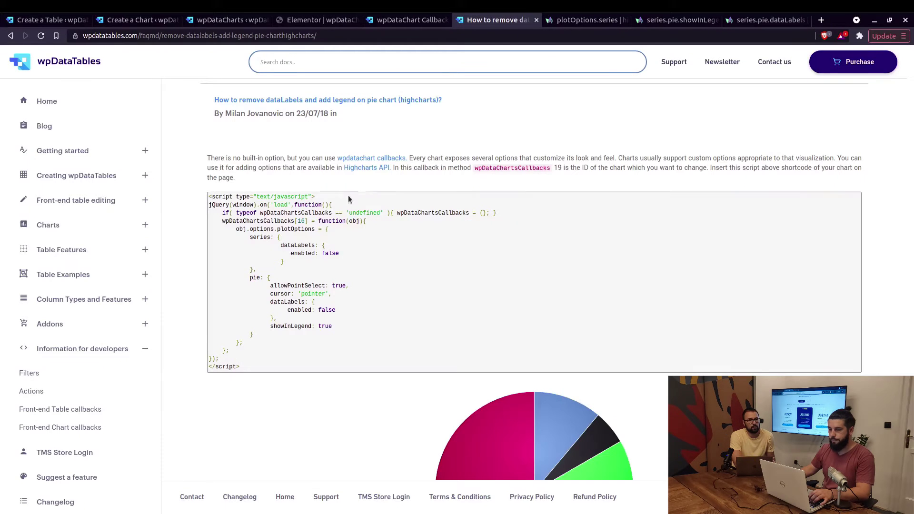
{"action": "left_click_drag", "start_coordinate": [248, 365], "coordinate": [209, 196]}
{"action": "right_click", "coordinate": [231, 198]}
{"action": "left_click", "coordinate": [246, 208]}
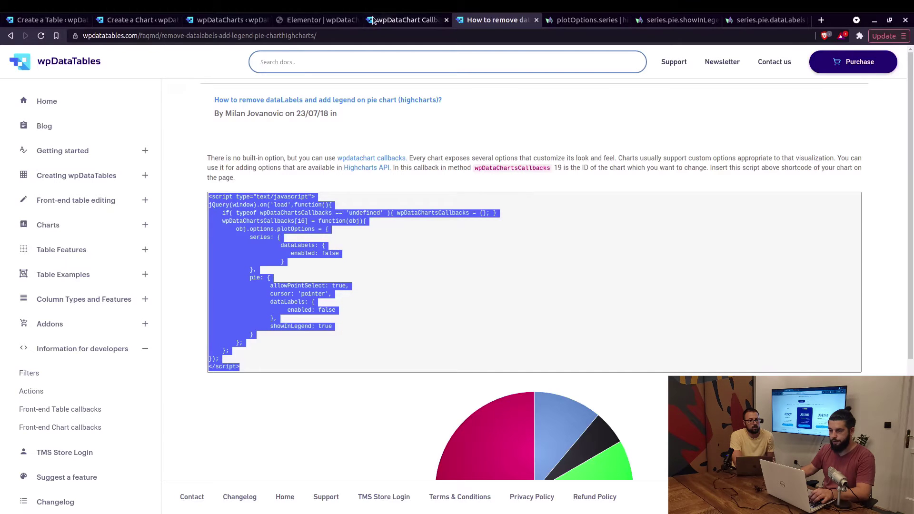
Step: Paste the script into a text block below the chart shortcode, change [16] to [2], and update
{"action": "left_click", "coordinate": [317, 20]}
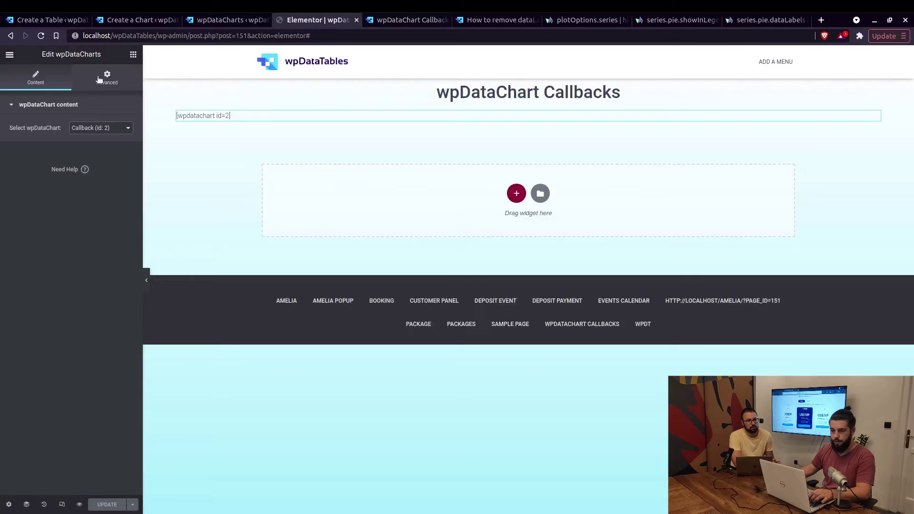
{"action": "left_click_drag", "start_coordinate": [110, 179], "coordinate": [393, 198]}
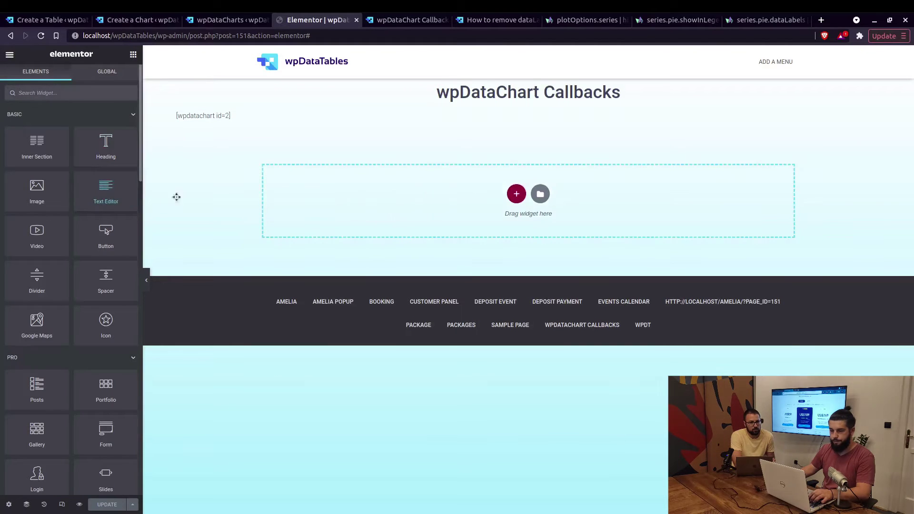
{"action": "left_click", "coordinate": [126, 174]}
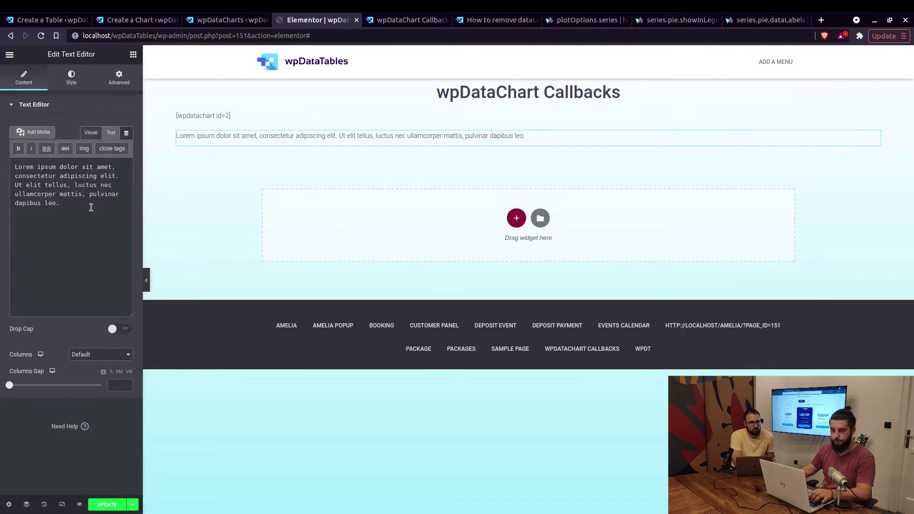
{"action": "key", "text": "ctrl+a"}
{"action": "key", "text": "ctrl+v"}
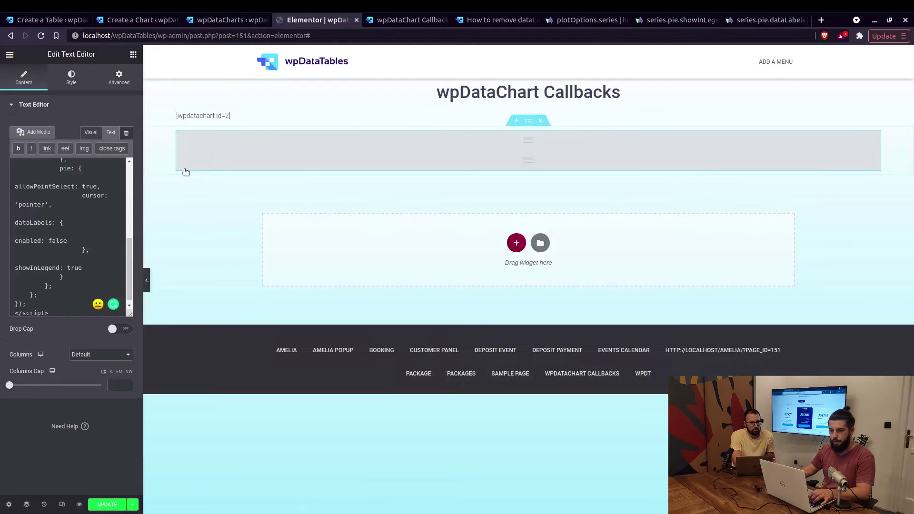
{"action": "scroll", "coordinate": [89, 244], "scroll_direction": "up", "scroll_amount": 5}
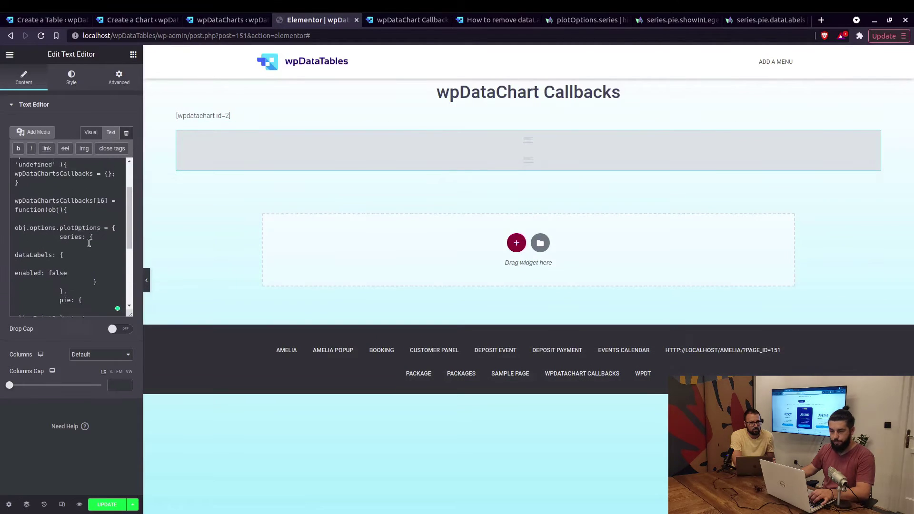
{"action": "scroll", "coordinate": [89, 244], "scroll_direction": "up", "scroll_amount": 2}
{"action": "type", "text": "2"}
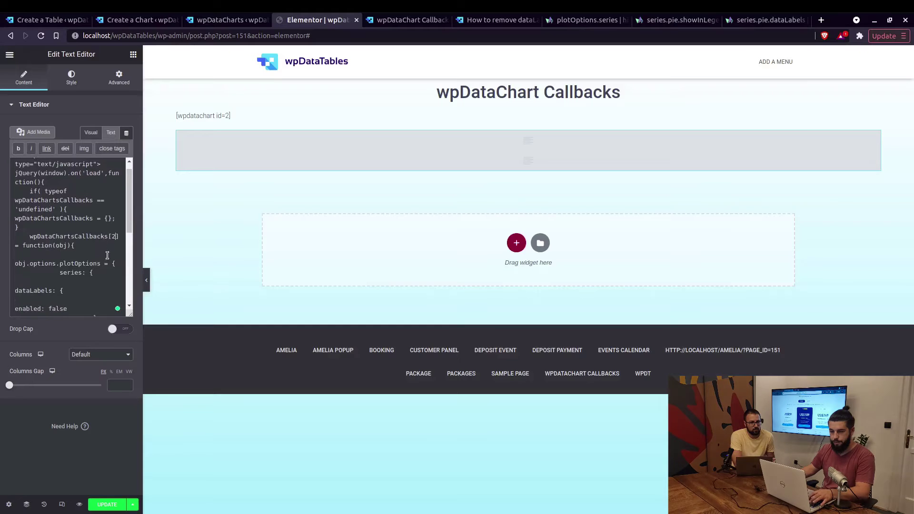
{"action": "left_click", "coordinate": [106, 506]}
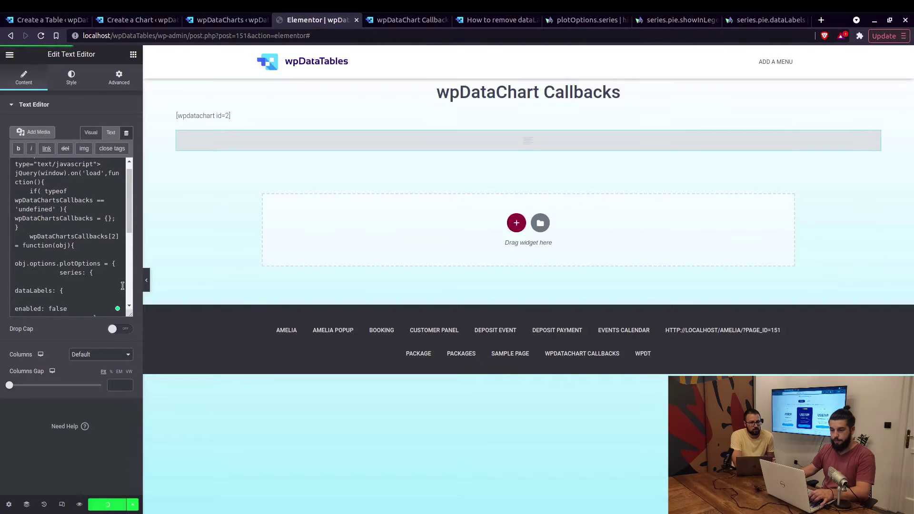
Step: View the wpDataChart Callbacks preview showing the pie with a legend and no data labels
{"action": "left_click", "coordinate": [384, 22]}
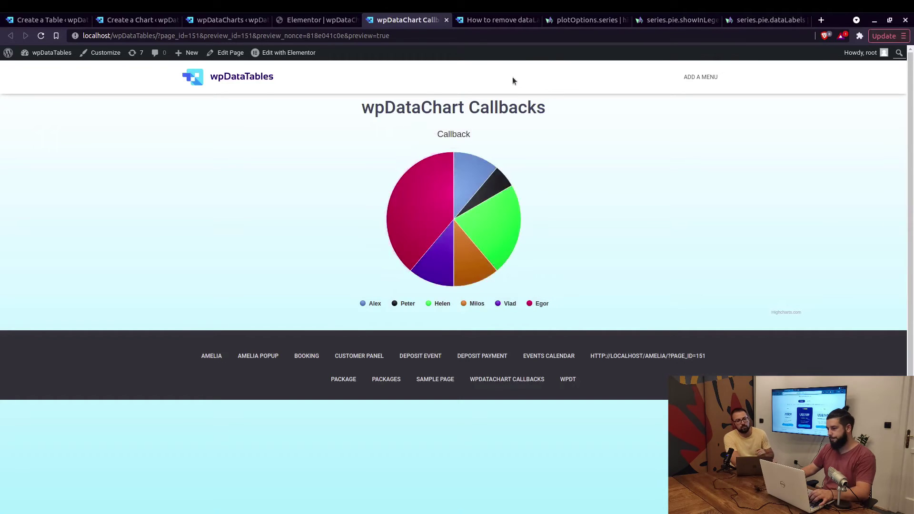
Step: Deselect the code snippet in the dataLabels article and scroll down to its chart
{"action": "left_click", "coordinate": [500, 28]}
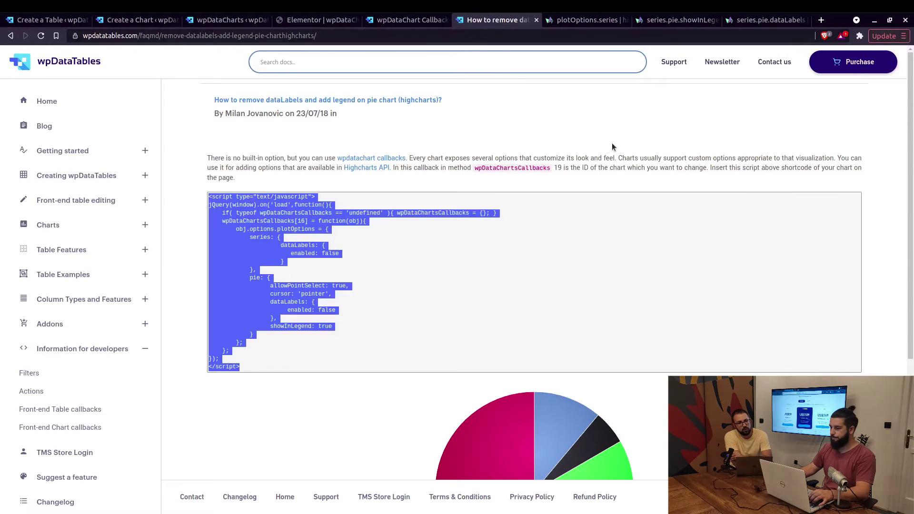
{"action": "left_click", "coordinate": [429, 262]}
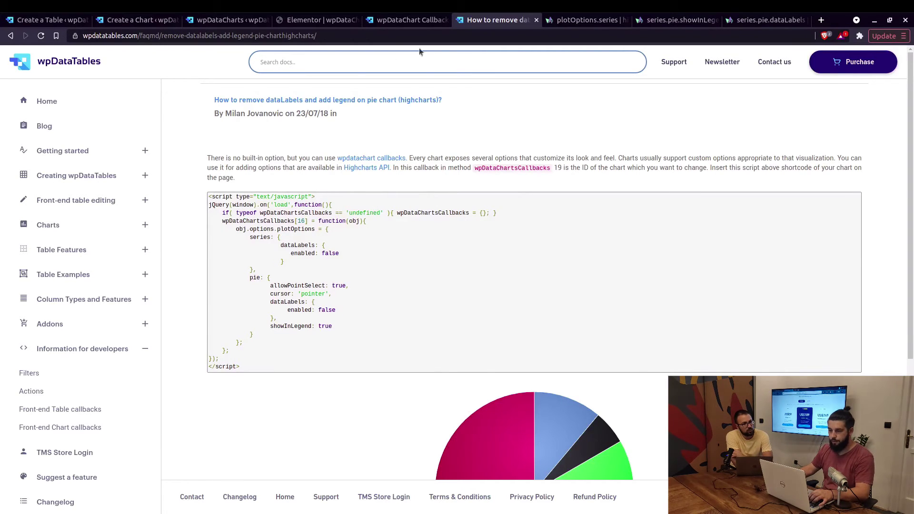
{"action": "scroll", "coordinate": [293, 210], "scroll_direction": "down", "scroll_amount": 5}
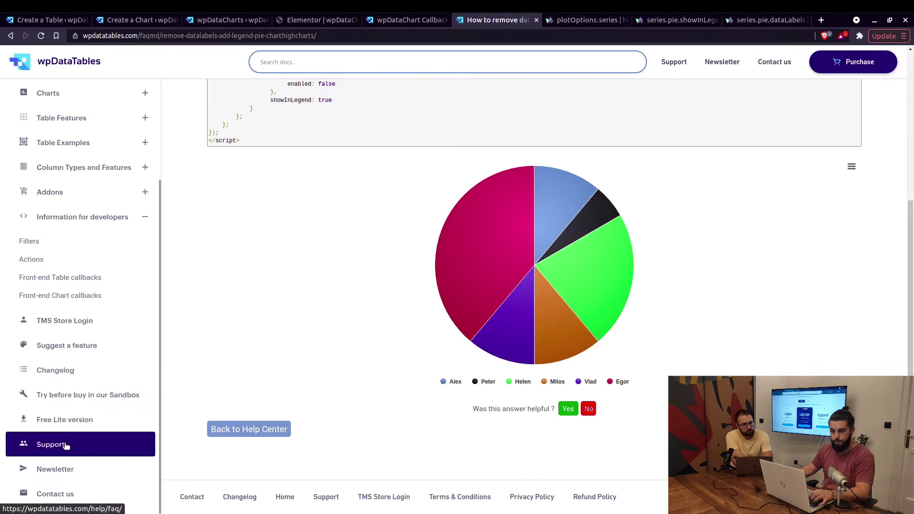
Step: Open the wpDataTables FAQ from Support in a new tab, then return to the article
{"action": "left_click", "coordinate": [66, 445]}
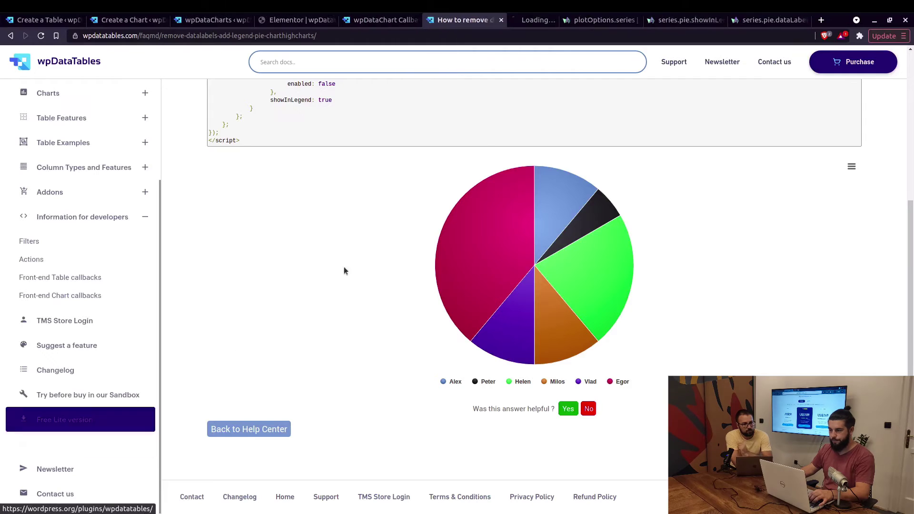
{"action": "left_click", "coordinate": [448, 22]}
{"action": "scroll", "coordinate": [466, 239], "scroll_direction": "up", "scroll_amount": 4}
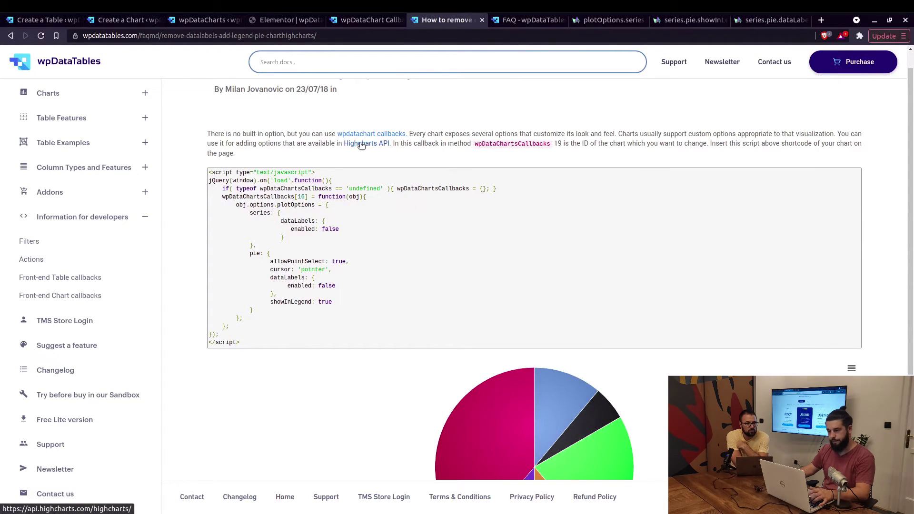
Step: Review the plotOptions.series and series.pie.showInLegend references, then return to the callback article
{"action": "left_click", "coordinate": [597, 21]}
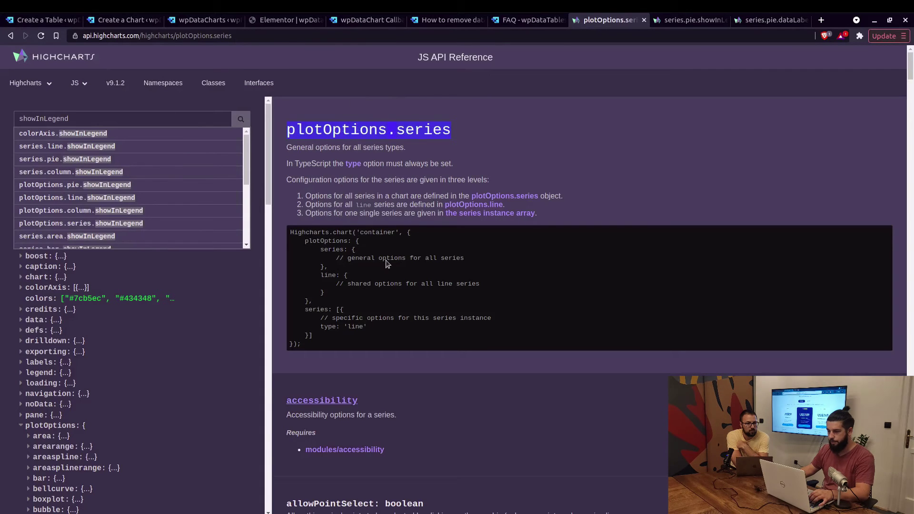
{"action": "left_click", "coordinate": [670, 25]}
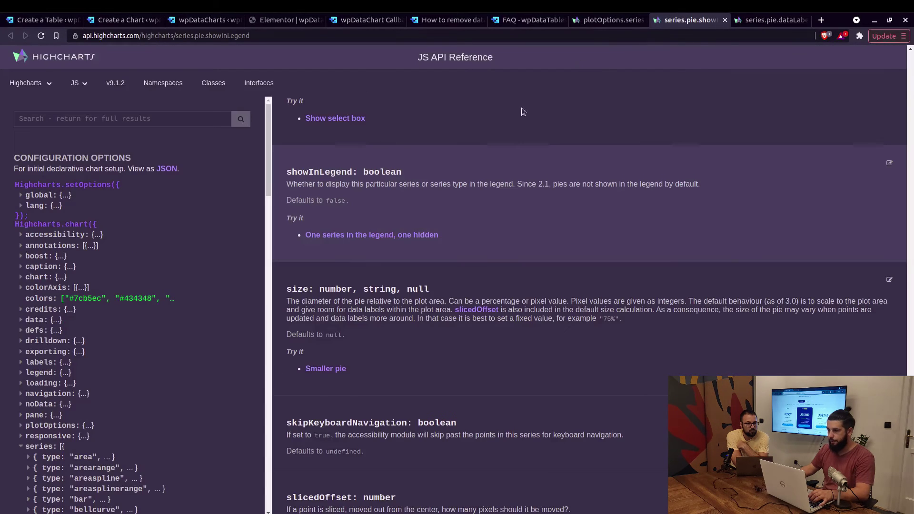
{"action": "scroll", "coordinate": [400, 176], "scroll_direction": "up", "scroll_amount": 1}
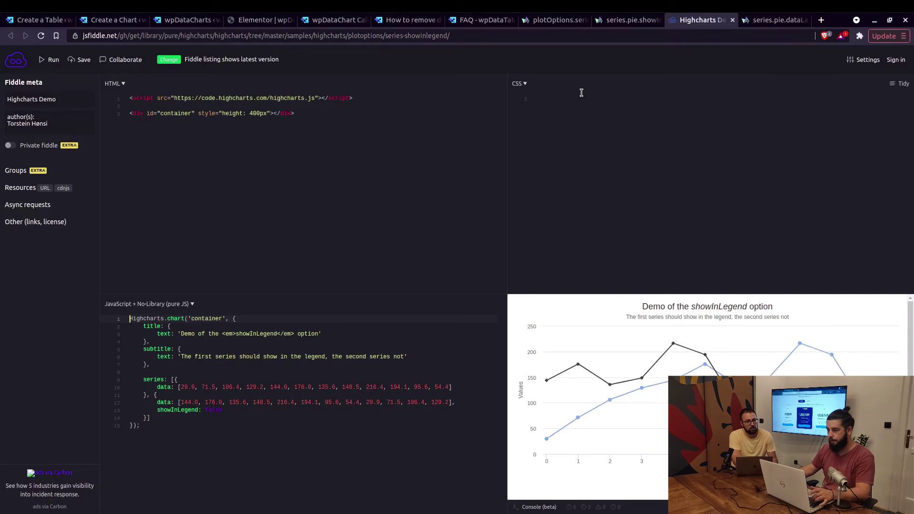
{"action": "left_click", "coordinate": [489, 21]}
{"action": "left_click", "coordinate": [431, 21]}
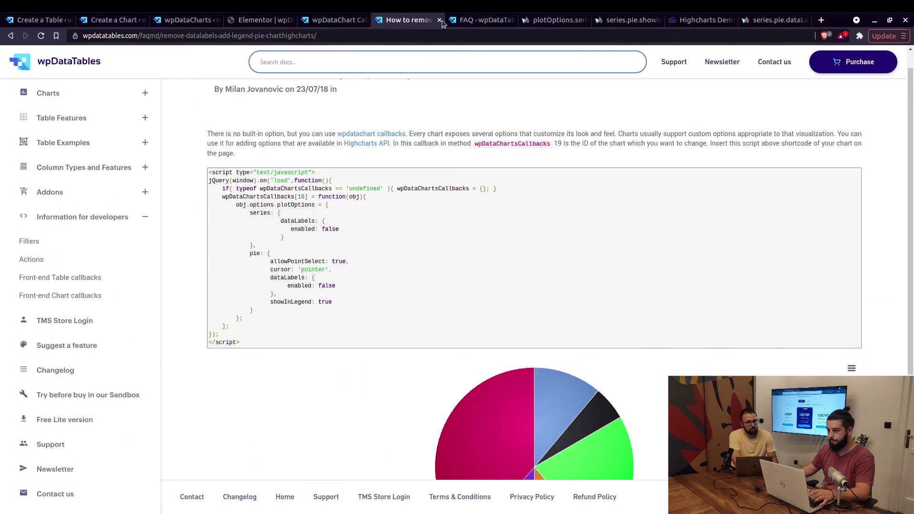
Step: Expand the FAQ answer 'How to add labels on two Y axes (Highcharts)?' and read its script
{"action": "left_click", "coordinate": [474, 21]}
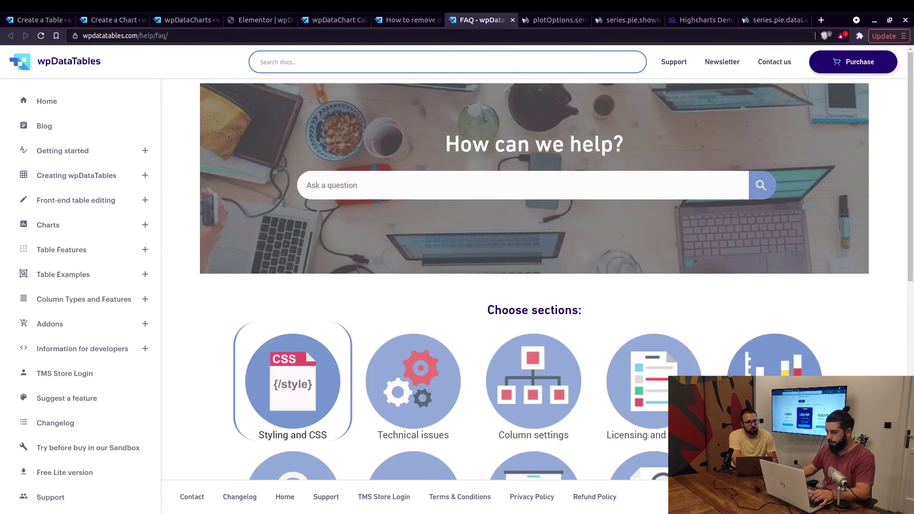
{"action": "left_click", "coordinate": [293, 381]}
{"action": "left_click", "coordinate": [427, 297]}
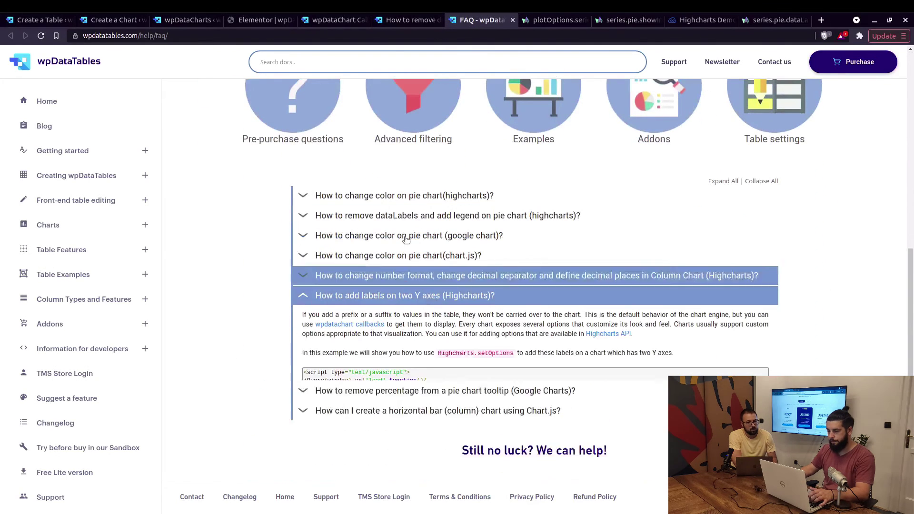
{"action": "scroll", "coordinate": [437, 236], "scroll_direction": "down", "scroll_amount": 4}
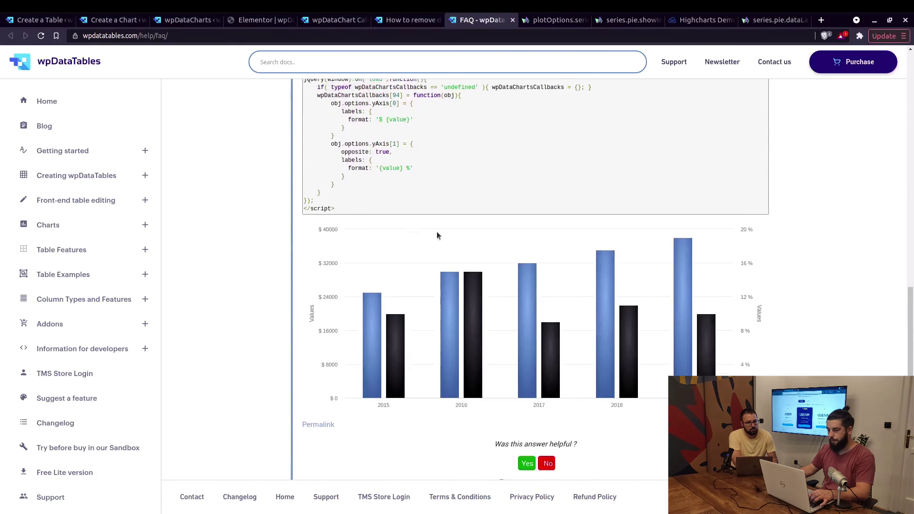
{"action": "scroll", "coordinate": [451, 241], "scroll_direction": "up", "scroll_amount": 2}
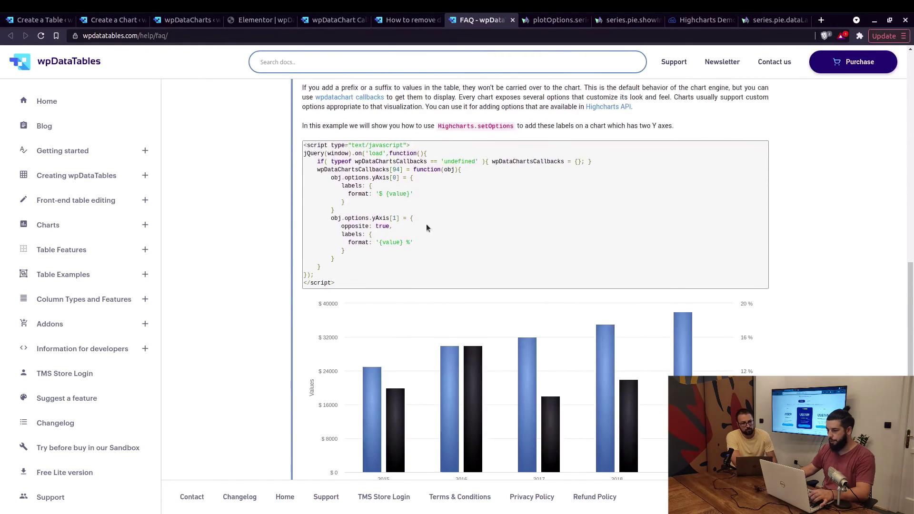